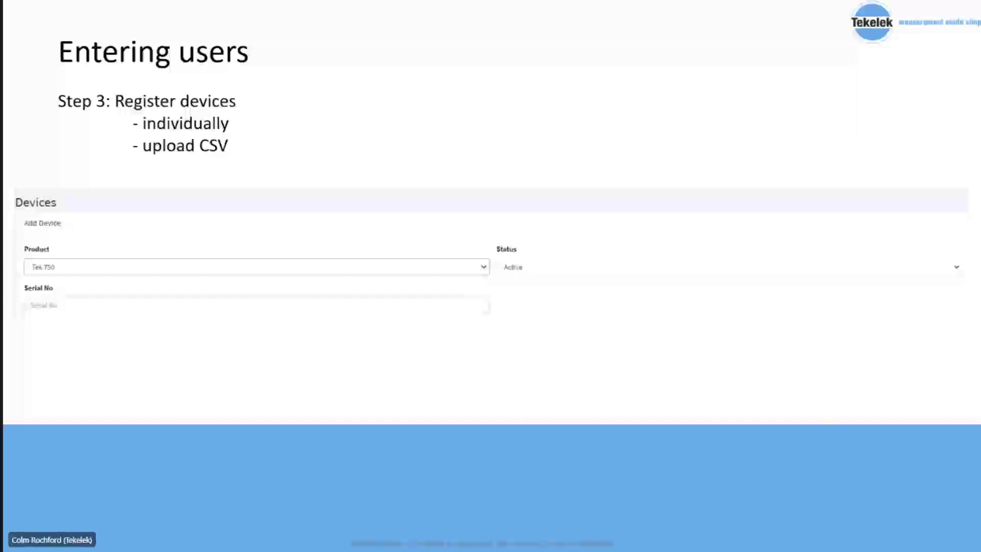
key(Right)
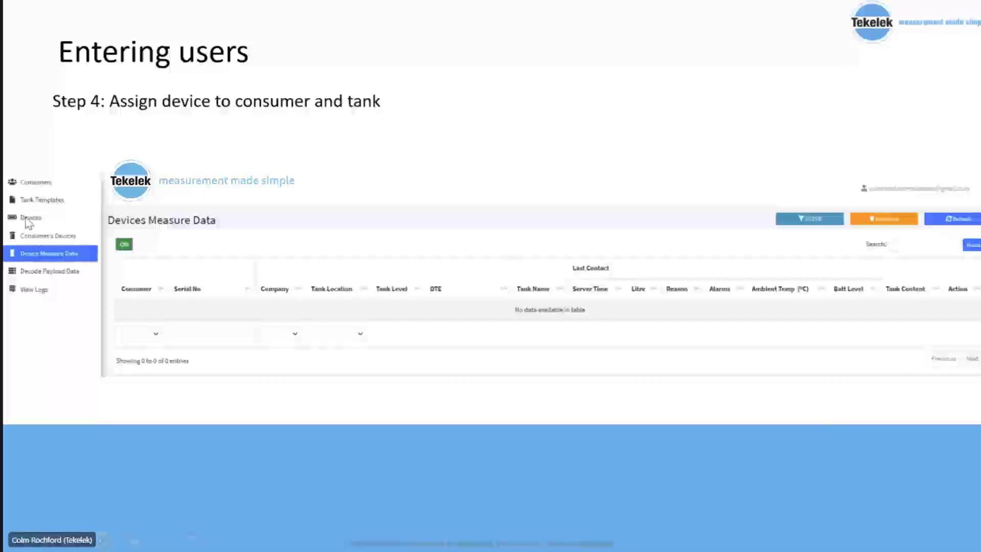
click(300, 238)
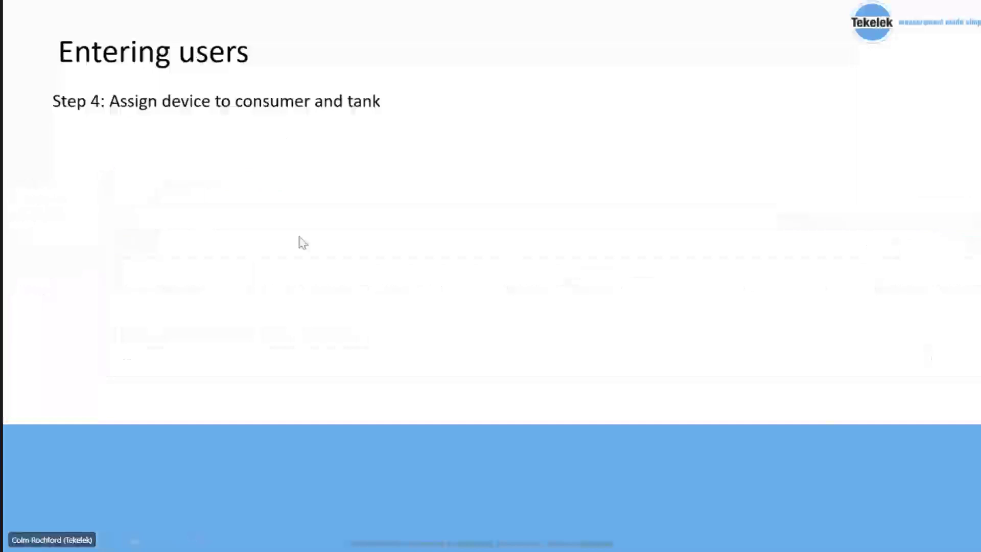
click(300, 237)
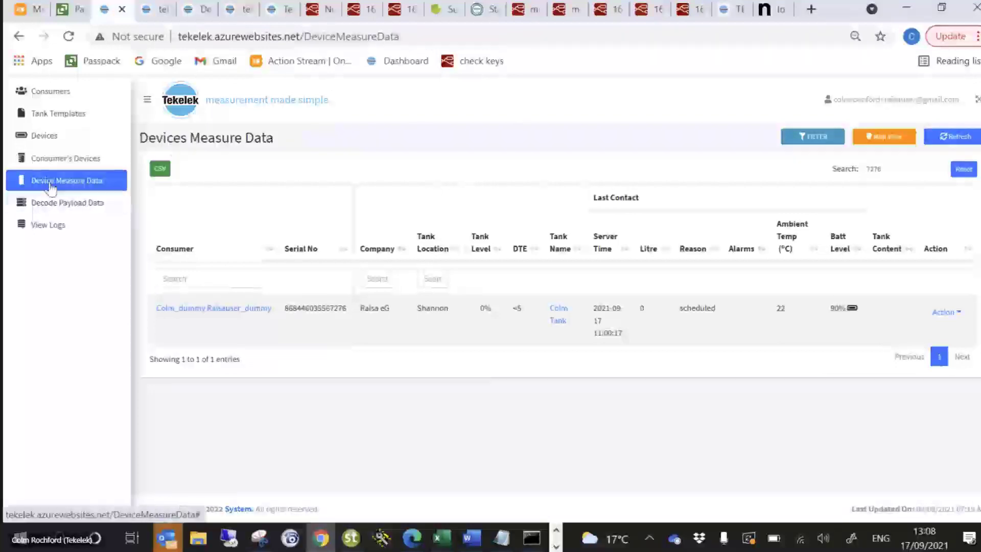
View the Consumers and Devices lists, and open the consumer assignment form for the active Tek 811 device
click(44, 98)
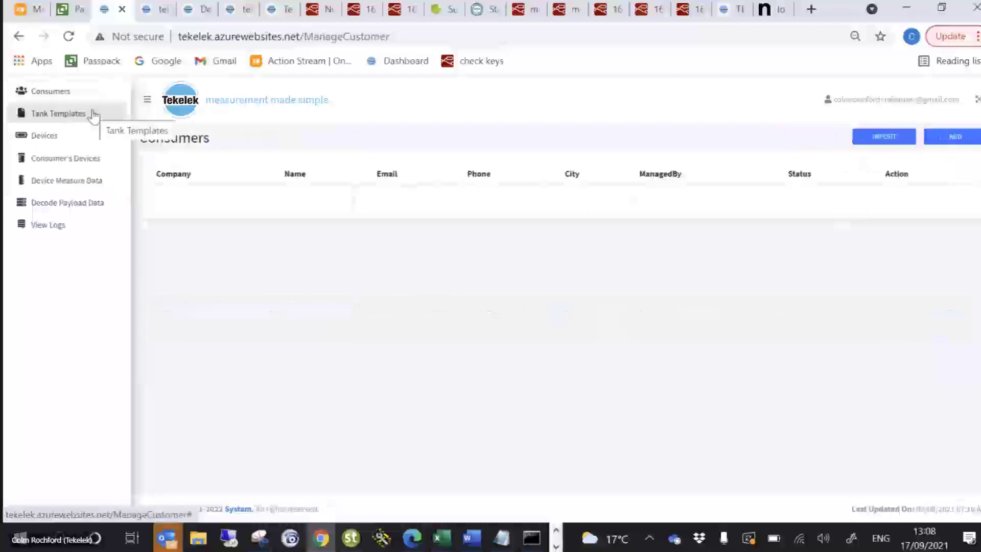
click(48, 138)
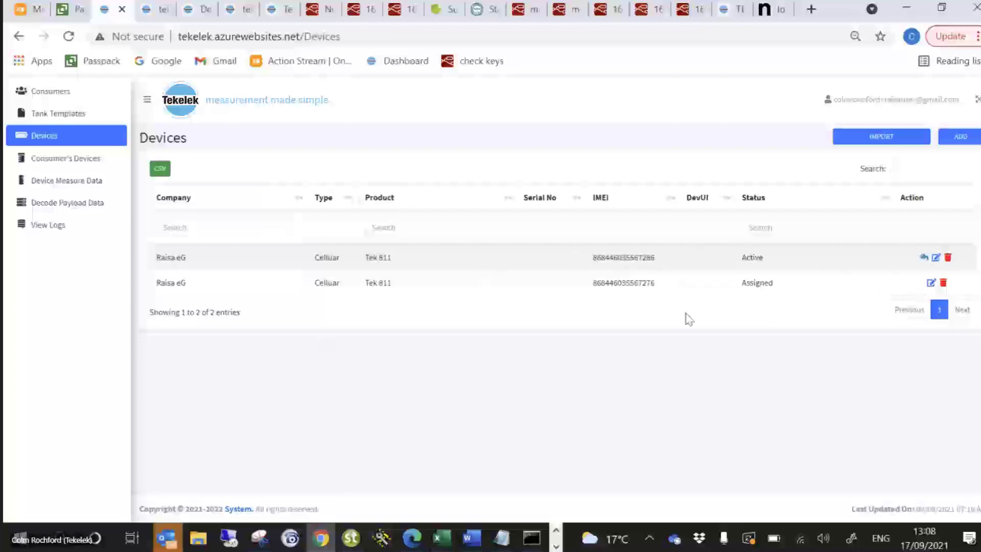
click(924, 258)
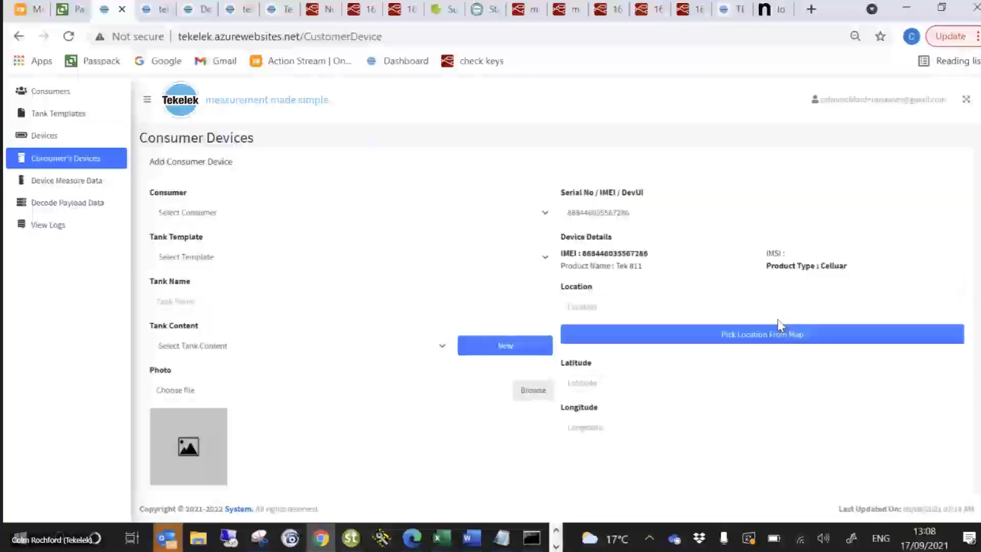
Examine the consumer, tank template, tank name, tank content and photo options of the Add Consumer Device form without choosing any
click(538, 217)
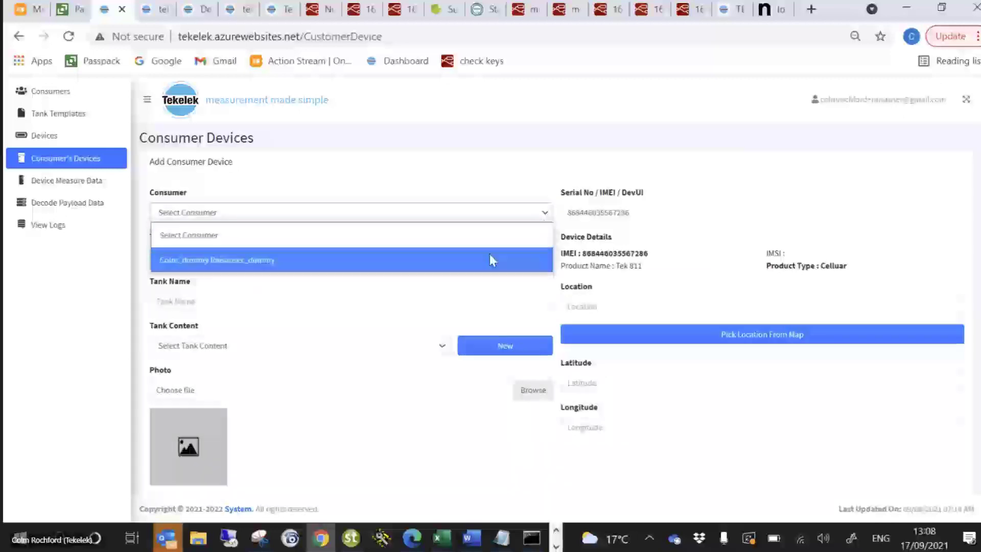
click(475, 205)
click(498, 258)
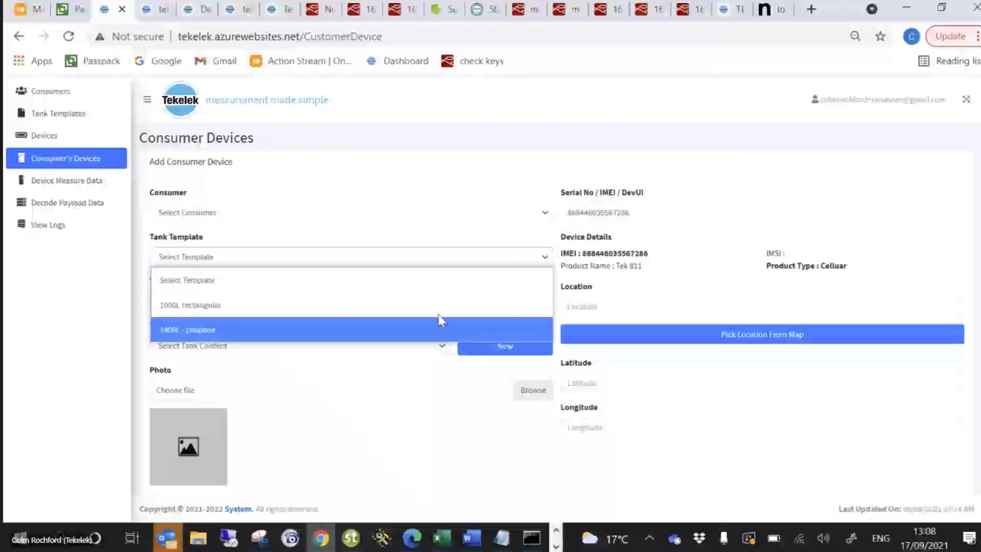
click(410, 231)
click(424, 303)
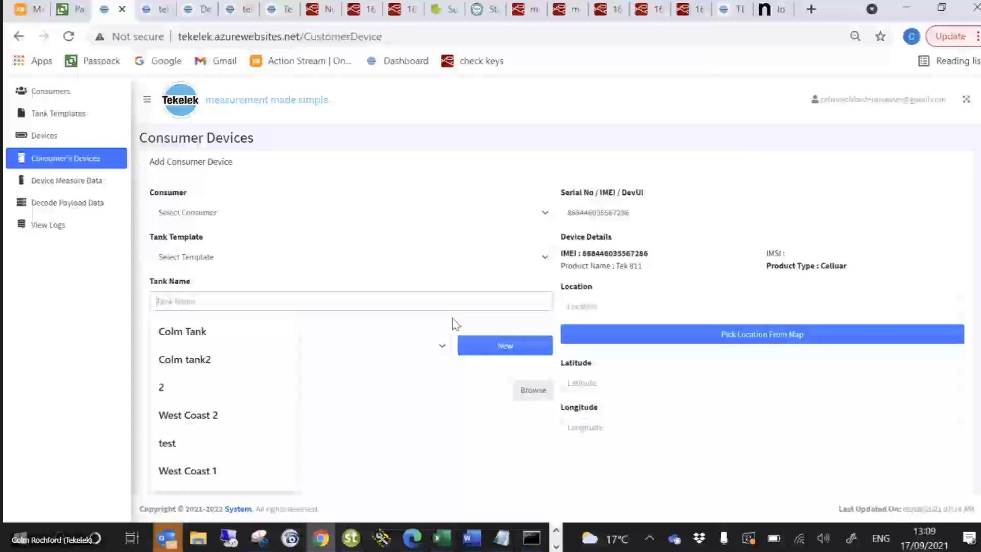
click(444, 275)
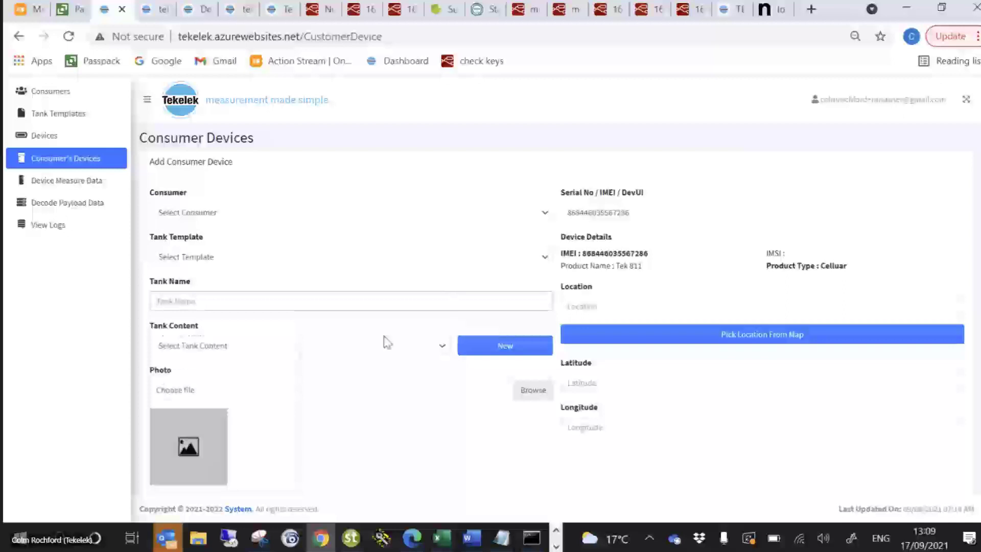
scroll(356, 413, down, 1)
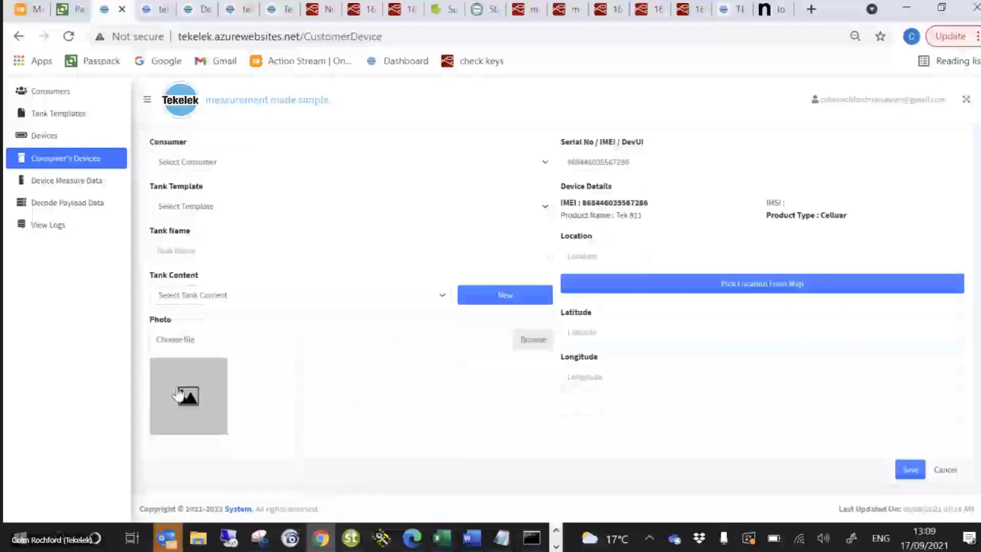
click(235, 299)
click(317, 399)
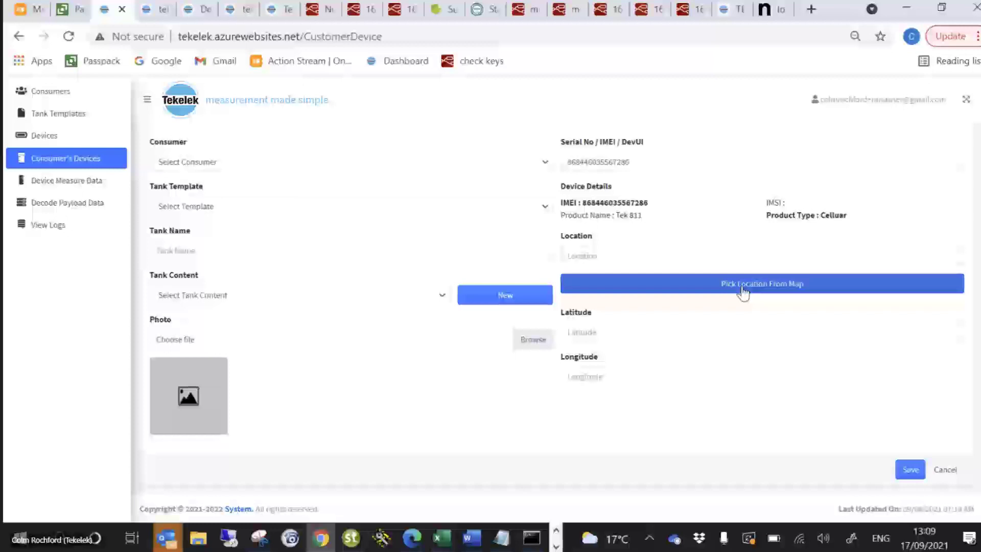
Leave the assignment form unsaved, log off, and sign in with the administrator's e-mail and account password
click(53, 182)
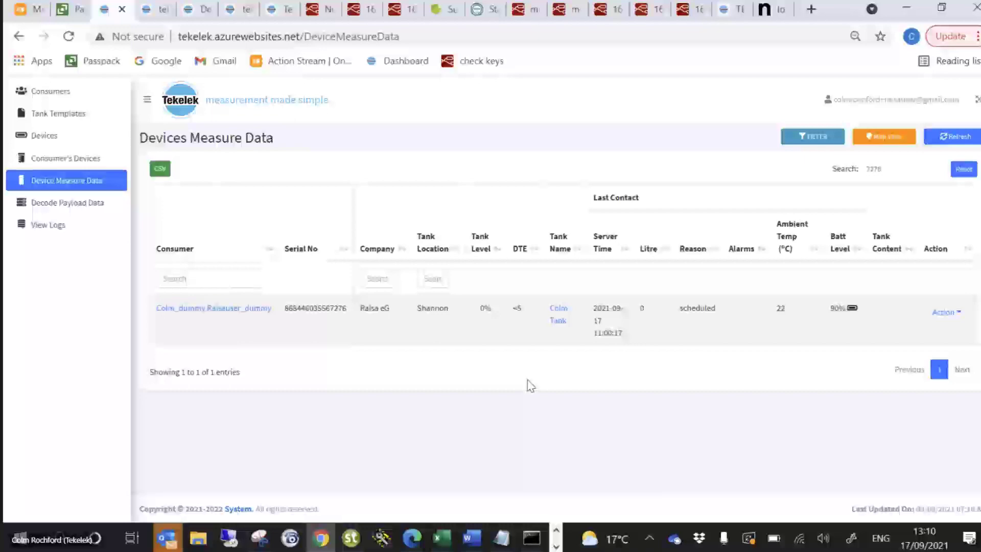
click(849, 101)
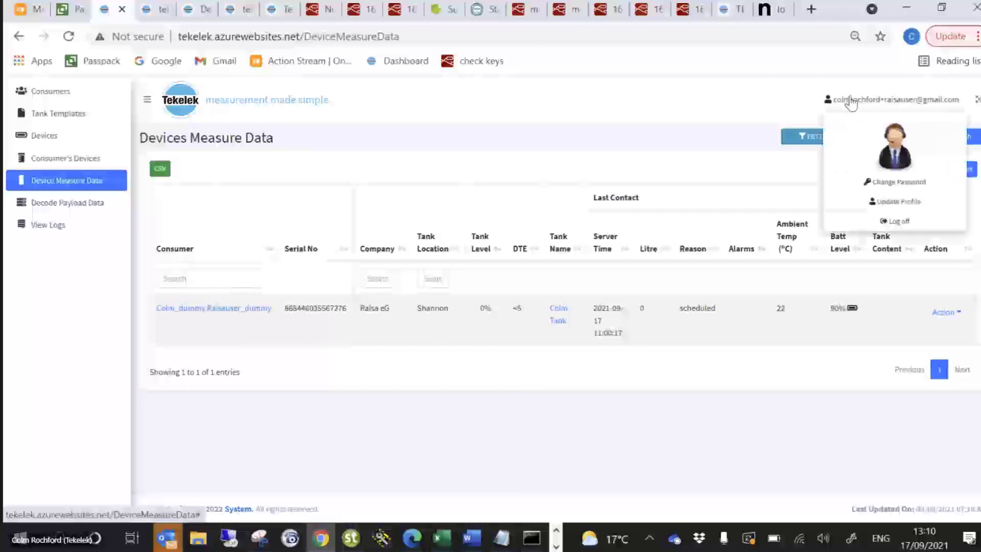
click(894, 222)
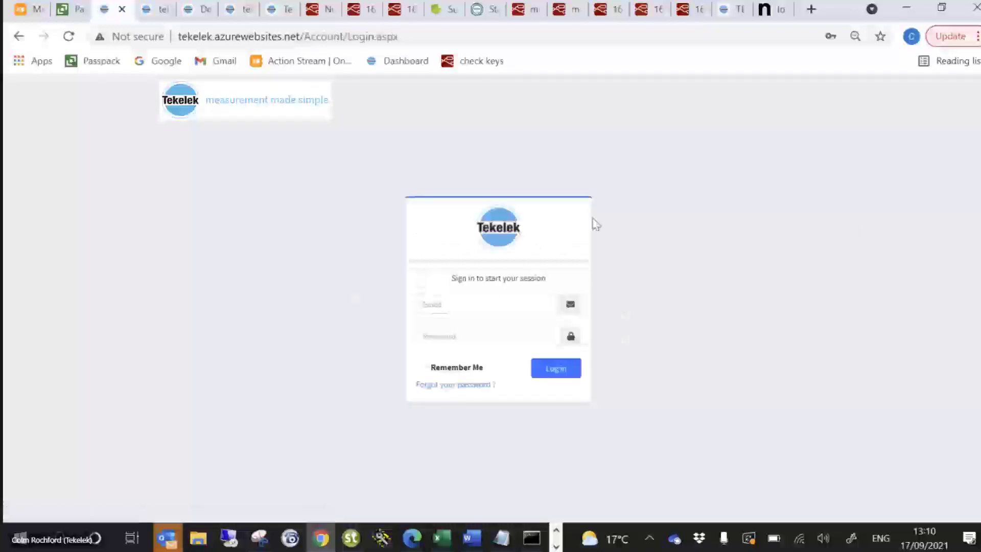
click(490, 305)
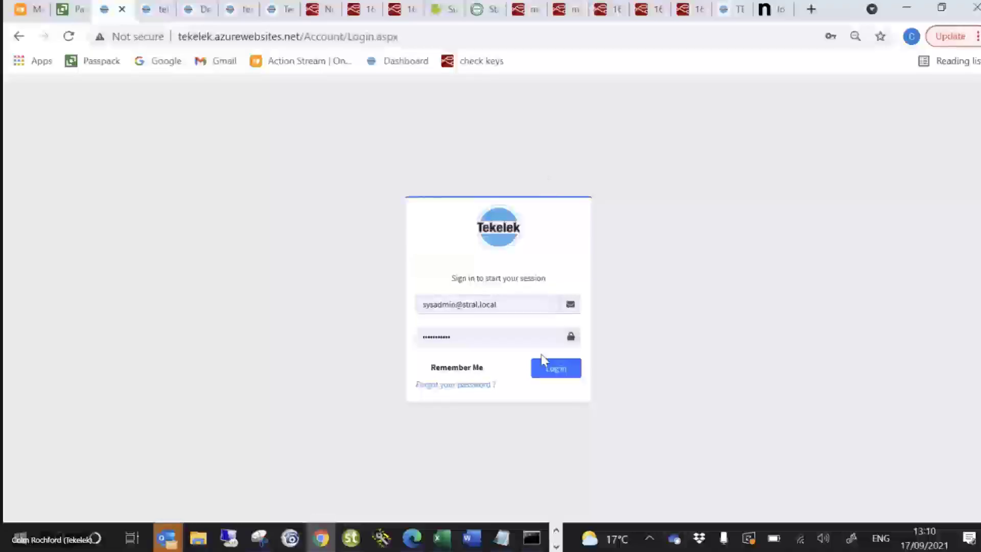
click(549, 375)
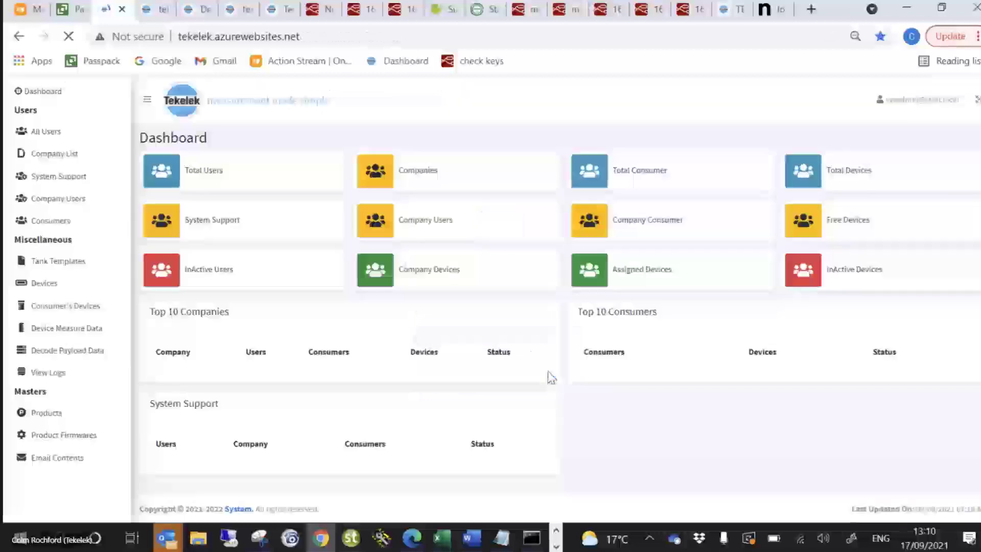
Open the Device Measure Data list and reset its stored search
click(80, 340)
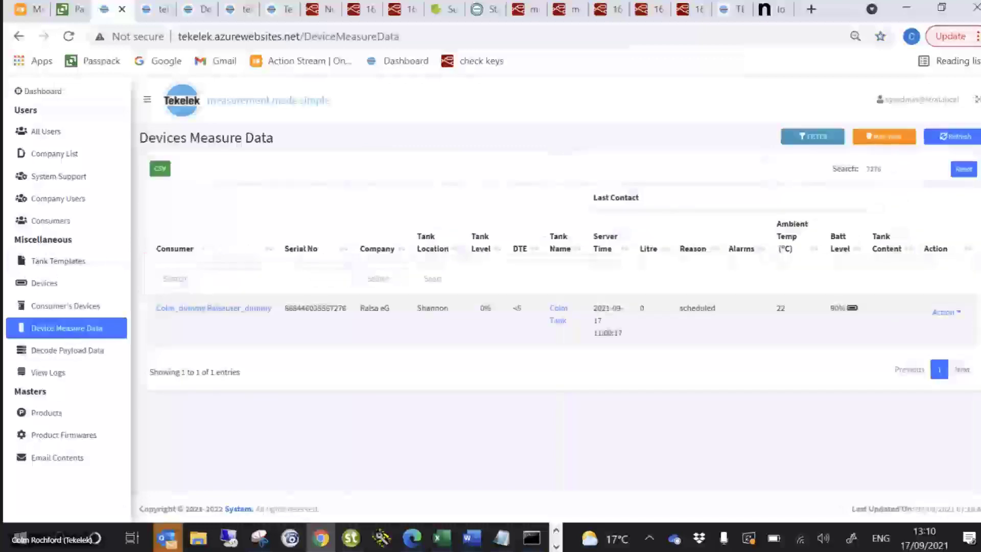
click(964, 169)
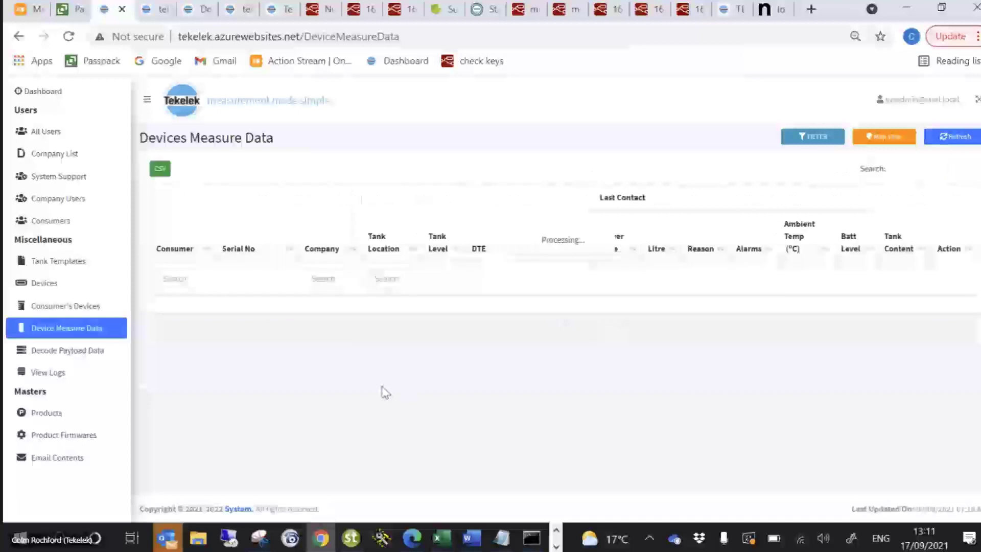
Filter the measure data by tank location "shan" and clear that filter again
click(214, 279)
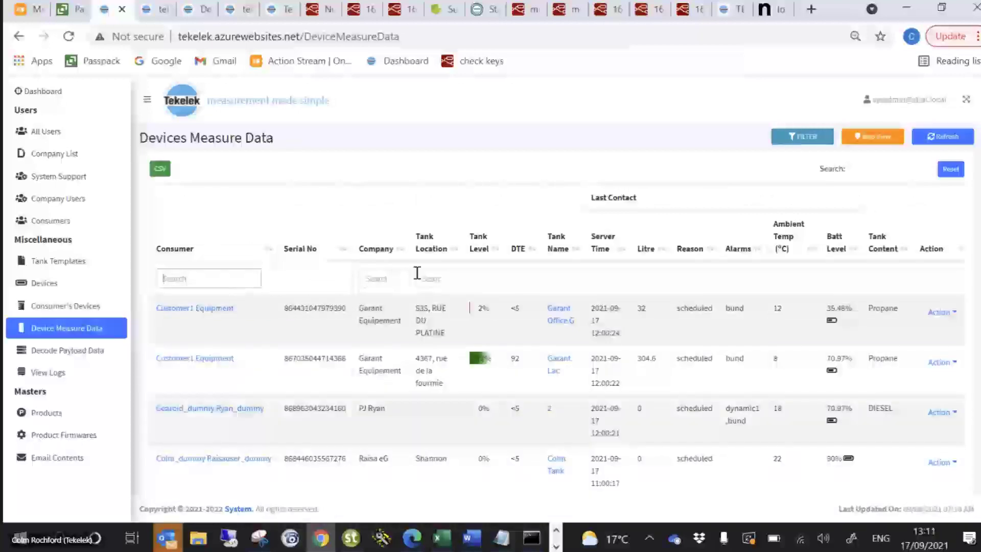
click(433, 276)
text(shan)
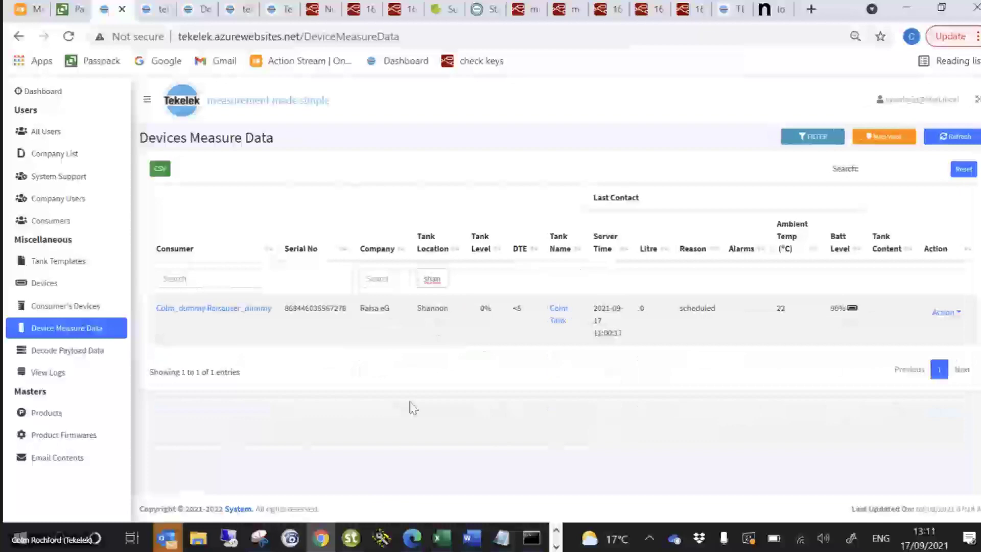
key(BackSpace)
key(BackSpace)
key(BackSpace)
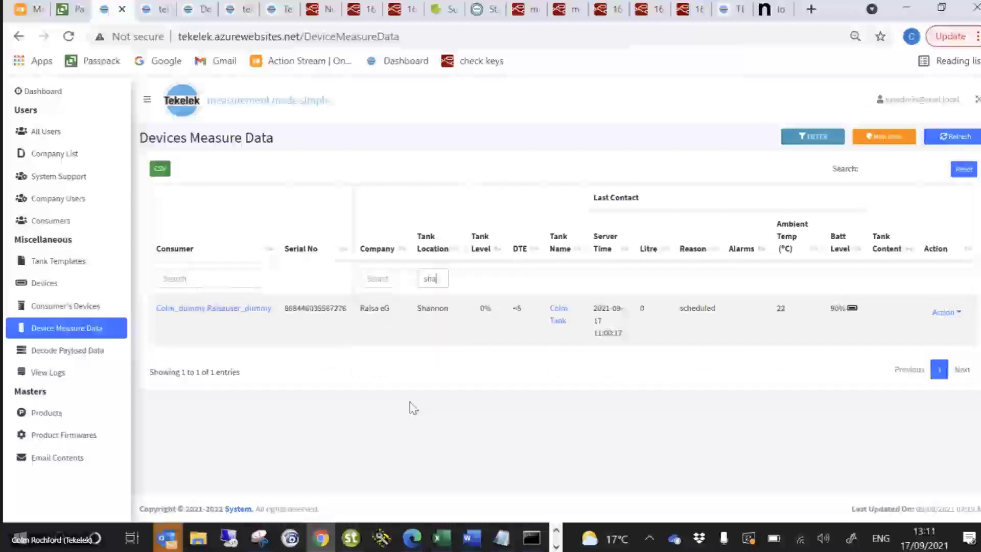
key(BackSpace)
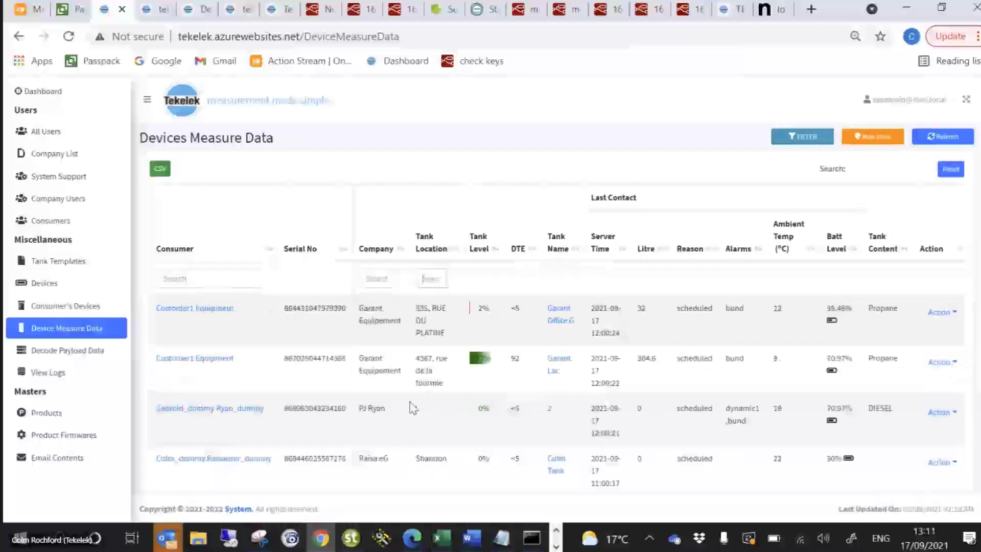
Search the measure data for device 7276 and open its detail view
click(878, 169)
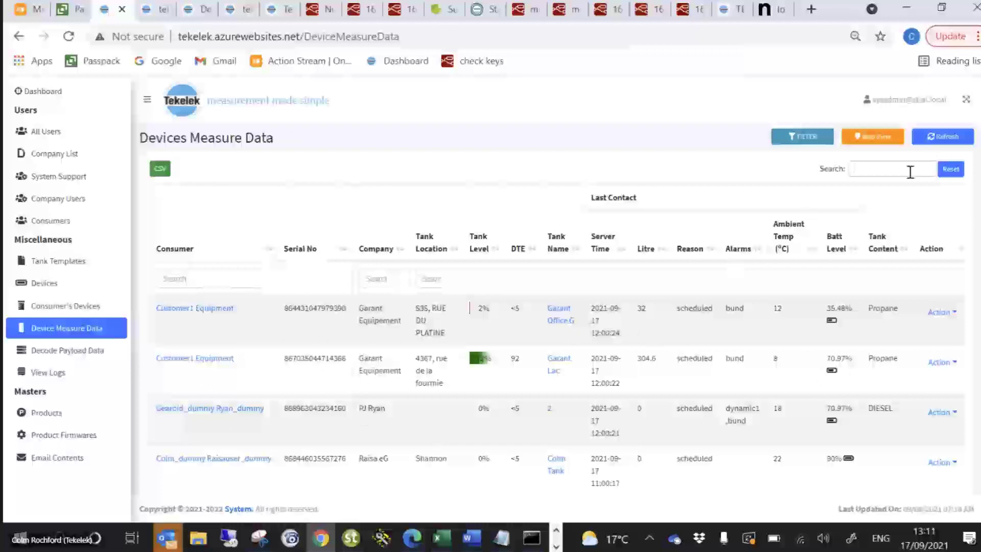
text(7276)
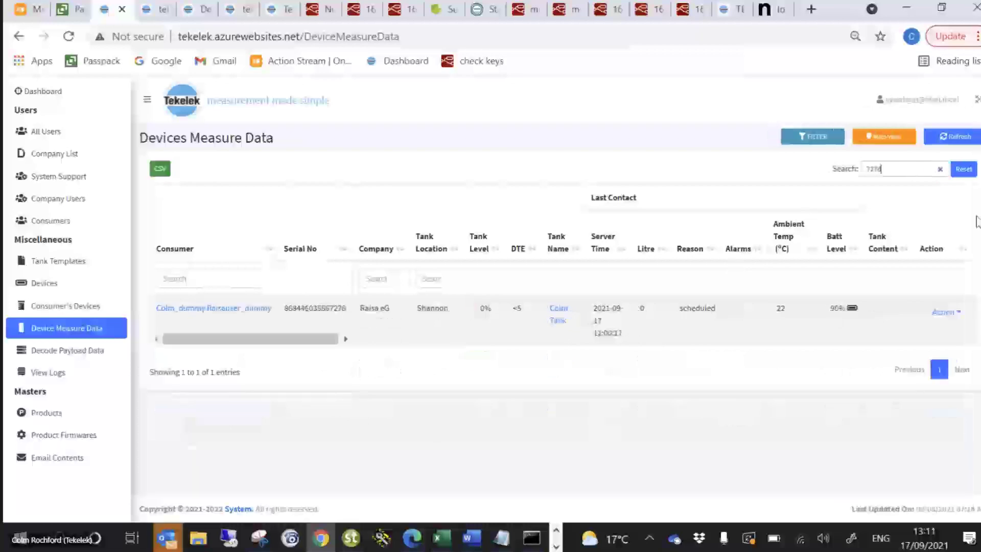
click(944, 312)
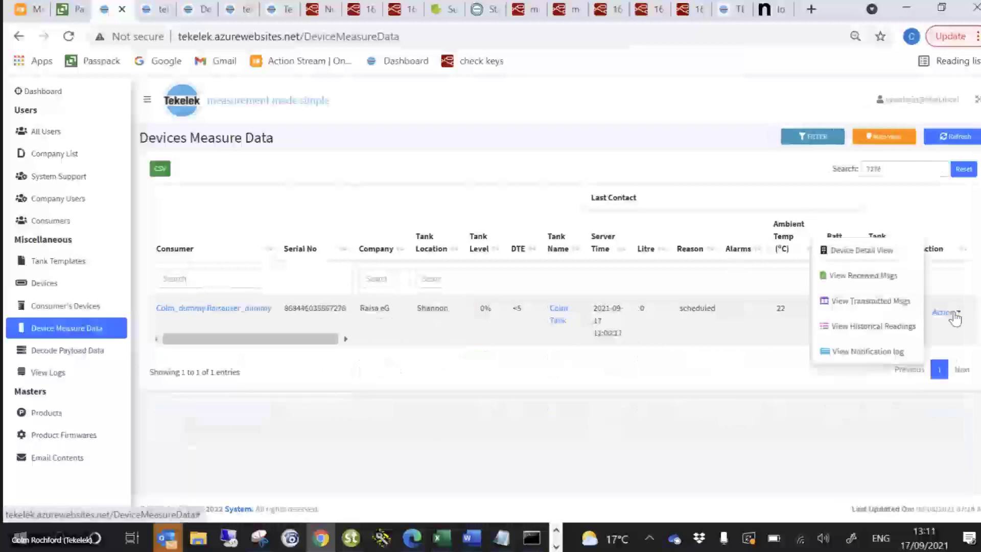
click(874, 259)
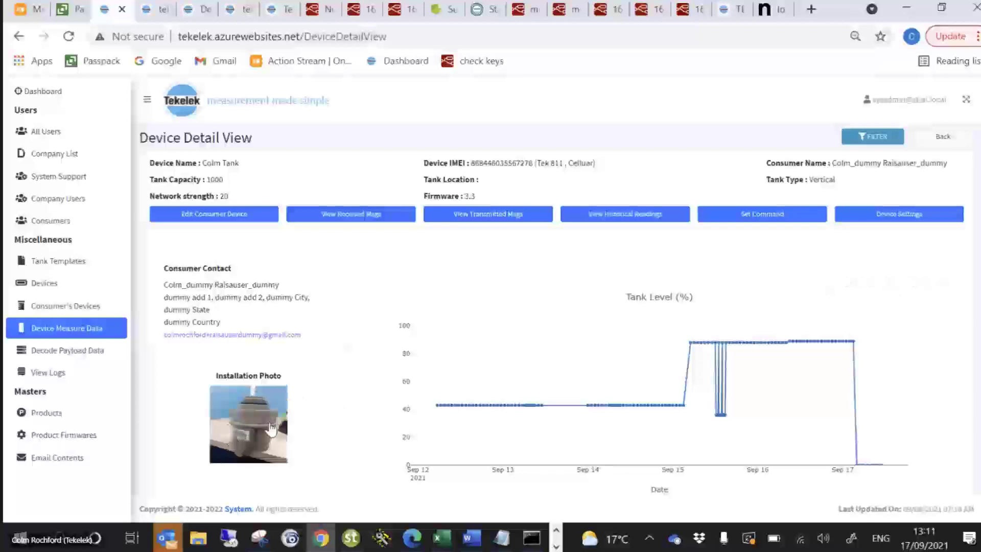
Examine the device's contact details, installation photo and tank level chart, and show the date and signal filter options
scroll(348, 370, down, 2)
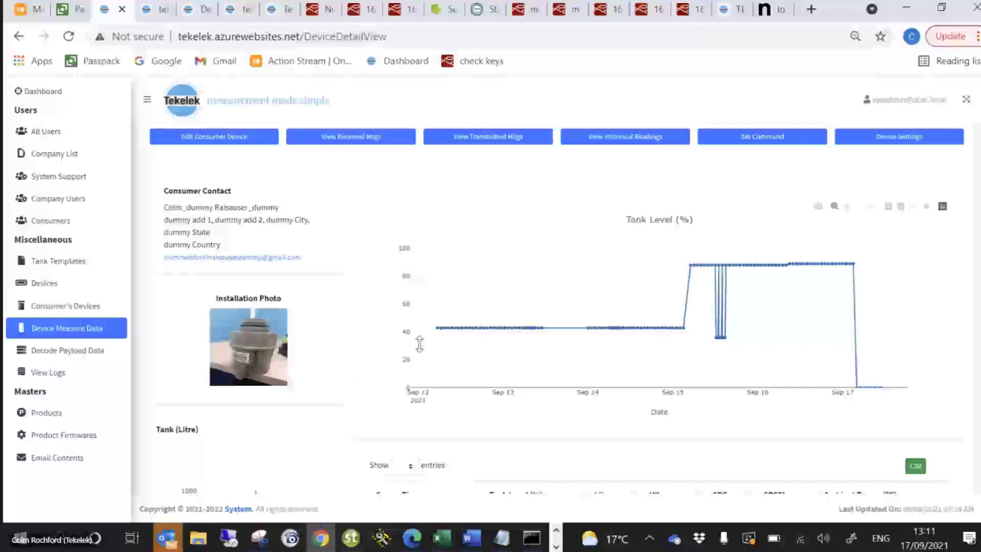
scroll(753, 243, up, 1)
scroll(755, 245, up, 1)
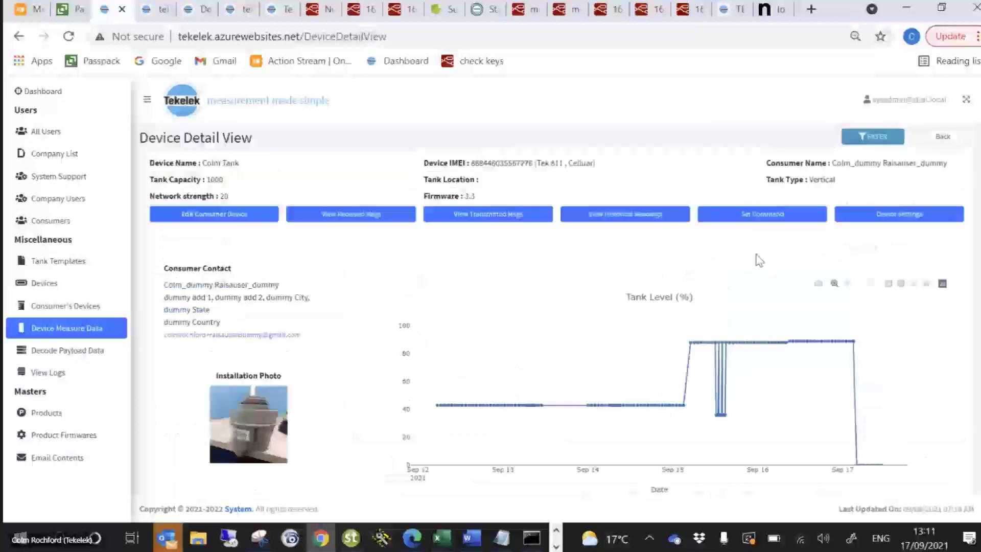
click(875, 138)
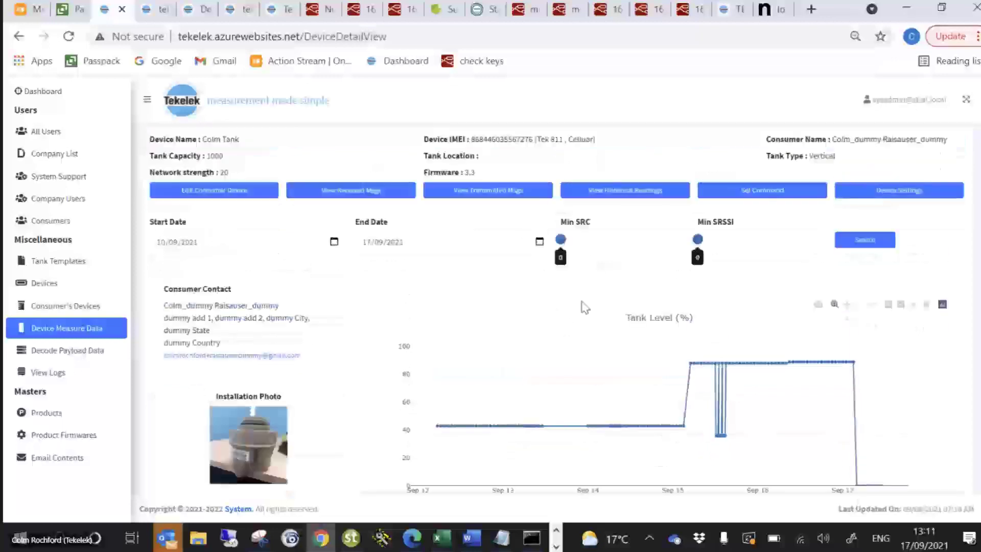
Open the device's historical readings and look through the table of past measurements
click(615, 220)
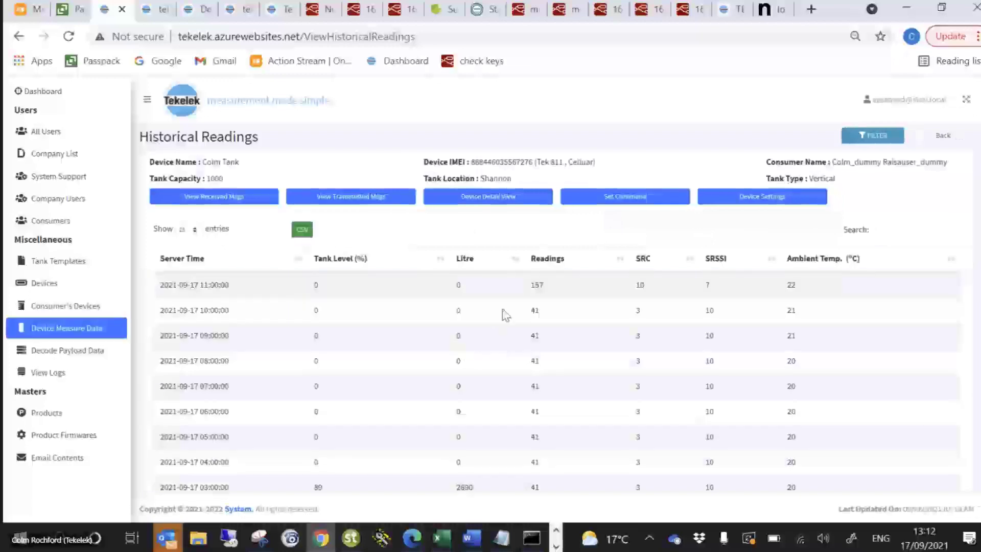
scroll(503, 313, down, 3)
scroll(504, 312, down, 5)
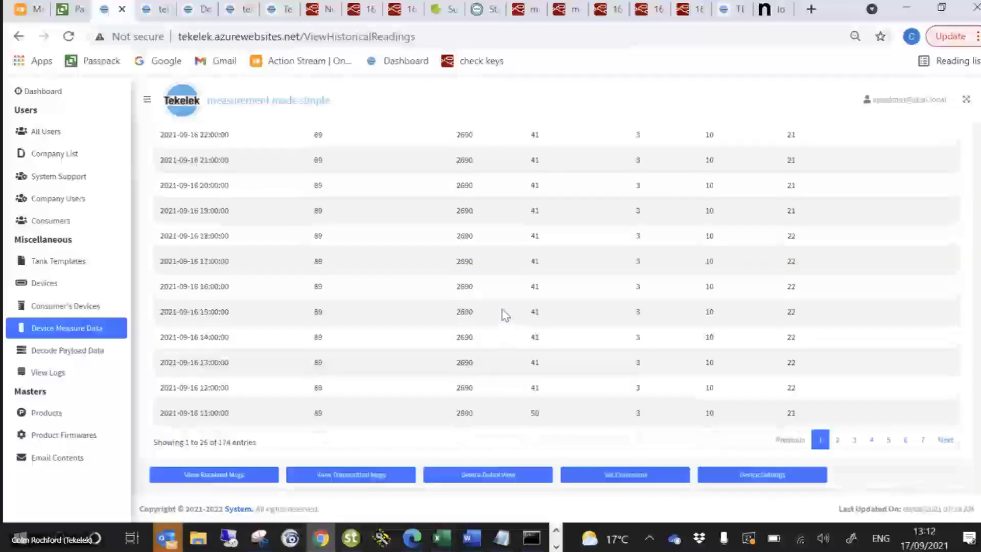
scroll(504, 313, up, 8)
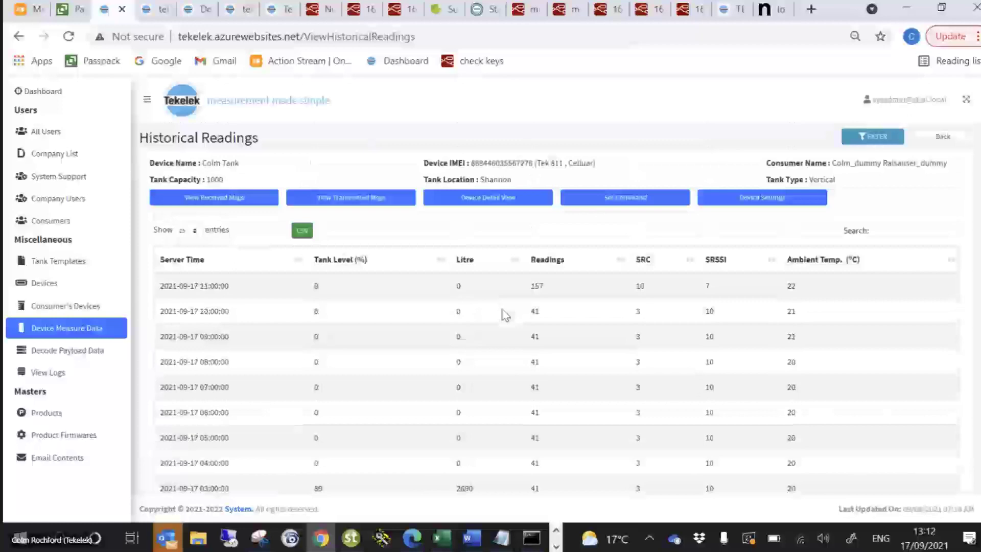
Open the Consumer's Devices list and search it for device 7276
click(55, 309)
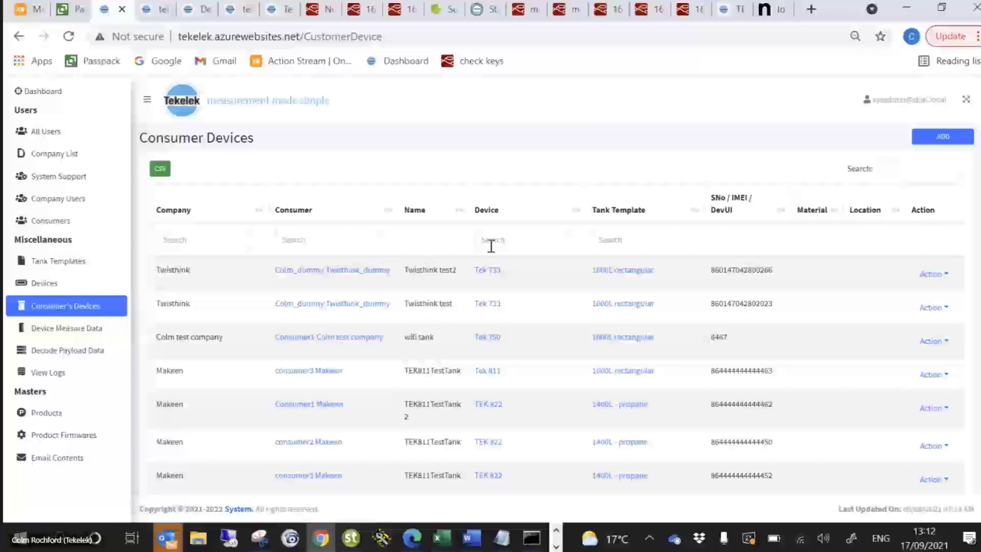
click(907, 172)
text(7276)
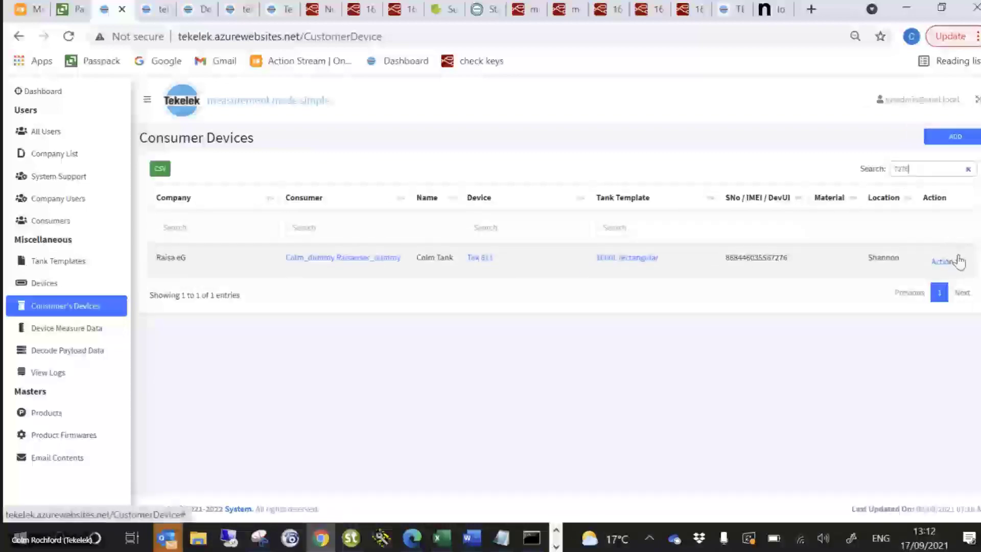
Open the device settings of device 7276 and examine the Static Level1 alarm options, including its level value
click(957, 263)
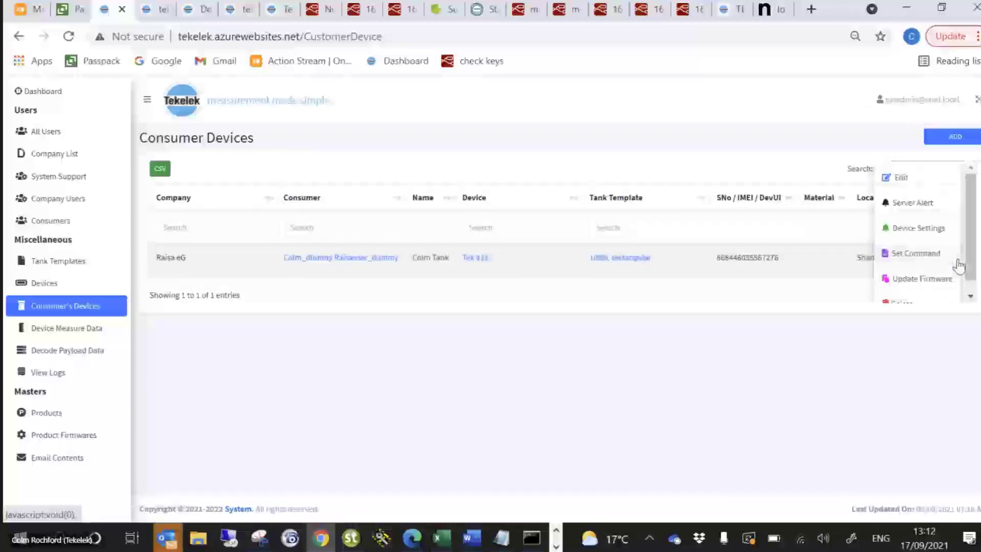
click(938, 236)
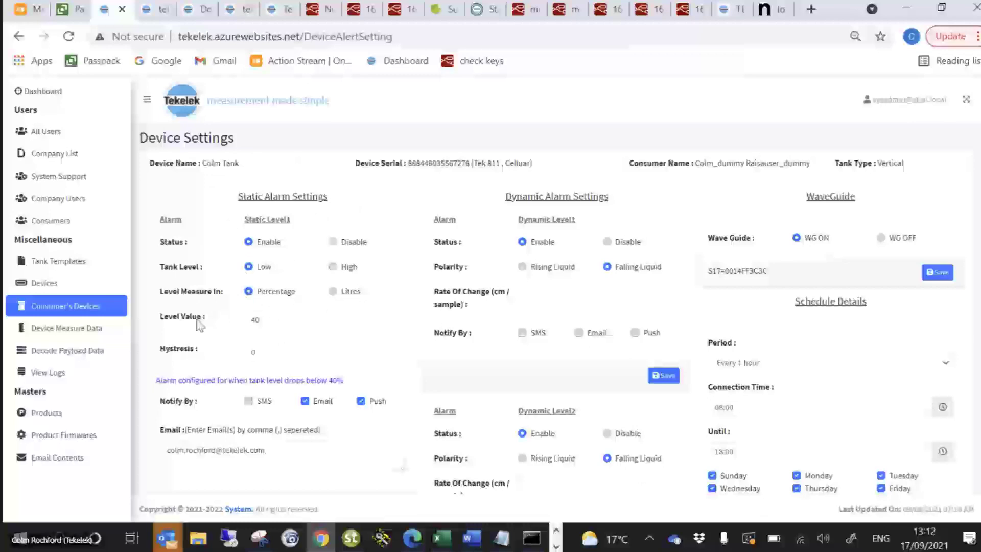
click(281, 322)
scroll(292, 355, down, 3)
scroll(293, 355, up, 1)
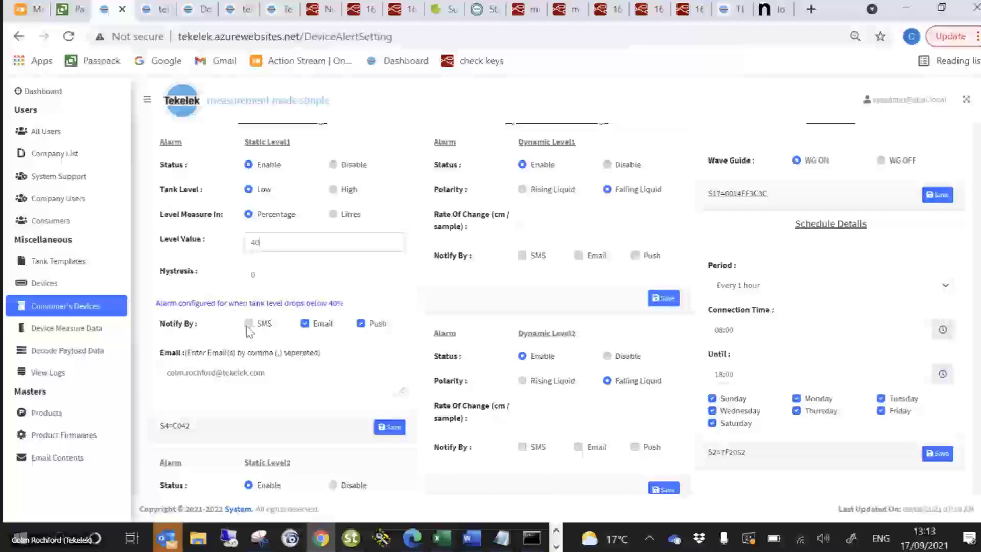
Enable SMS notification for the Static Level1 alarm and show its phone number entry field
click(250, 366)
drag(274, 372, 164, 373)
click(250, 323)
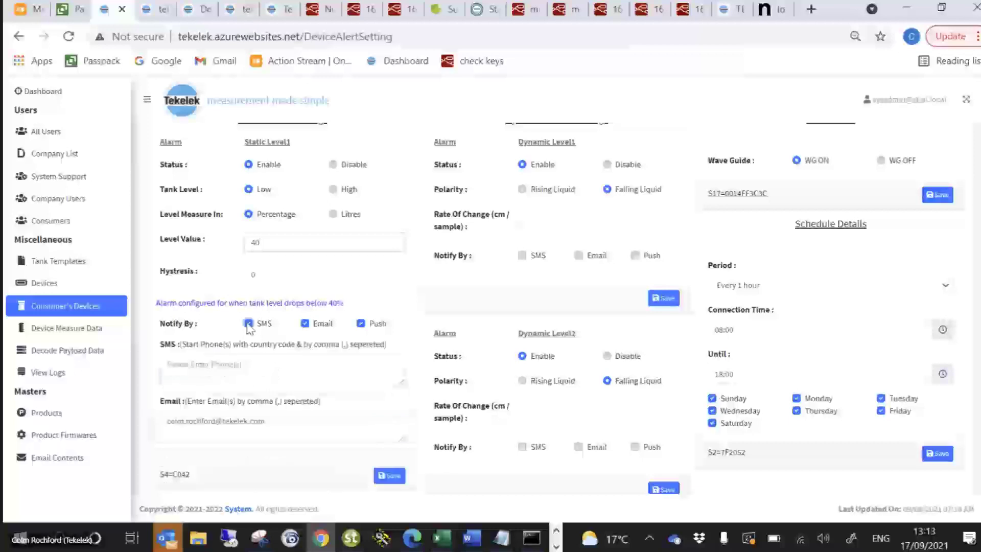
click(244, 372)
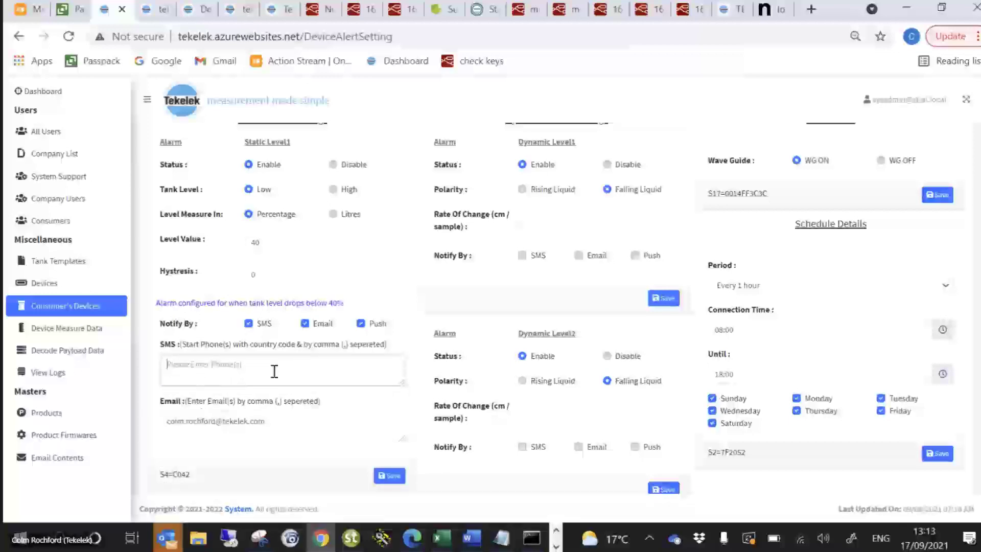
scroll(341, 409, down, 1)
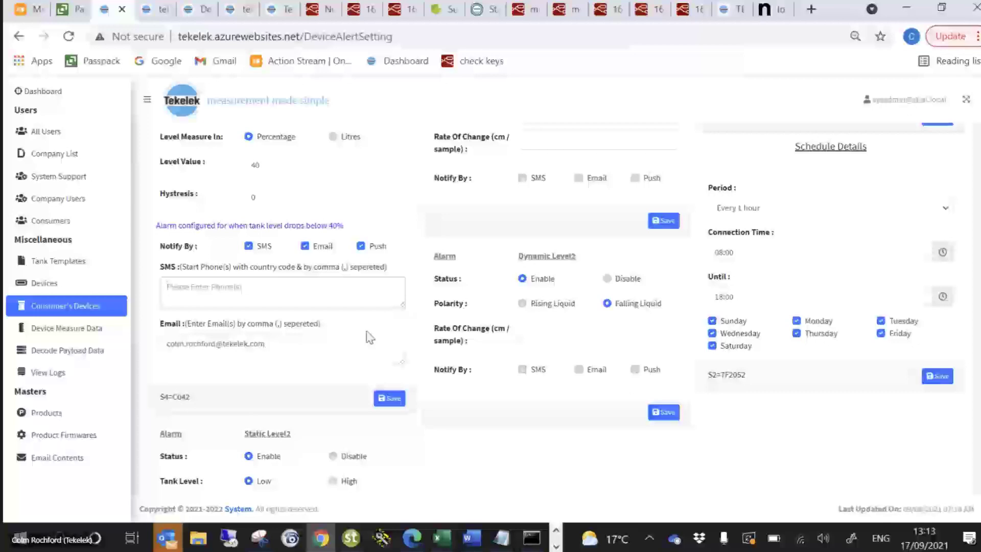
scroll(300, 269, up, 3)
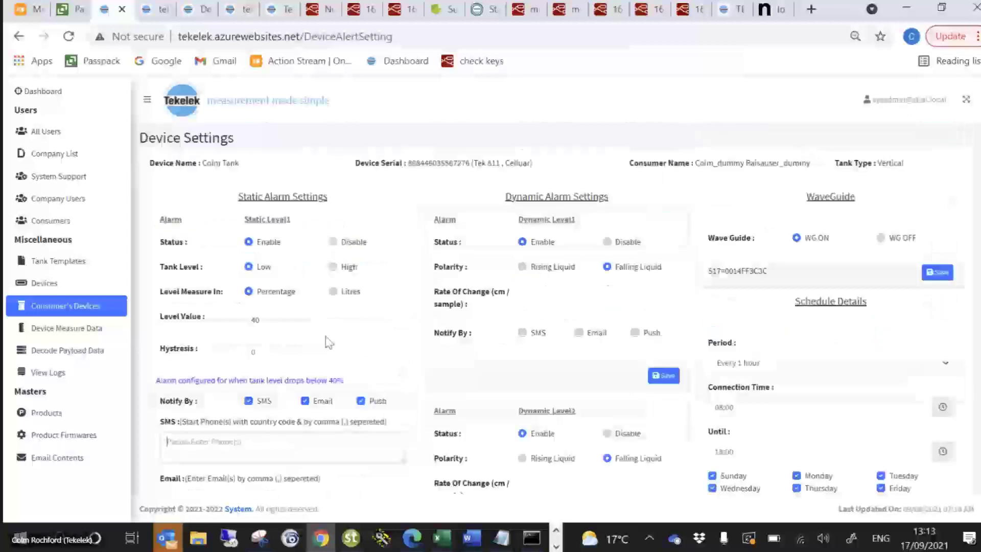
Set the schedule period first to Once in each 24 Hr period and finally to Every 4 hours
click(942, 365)
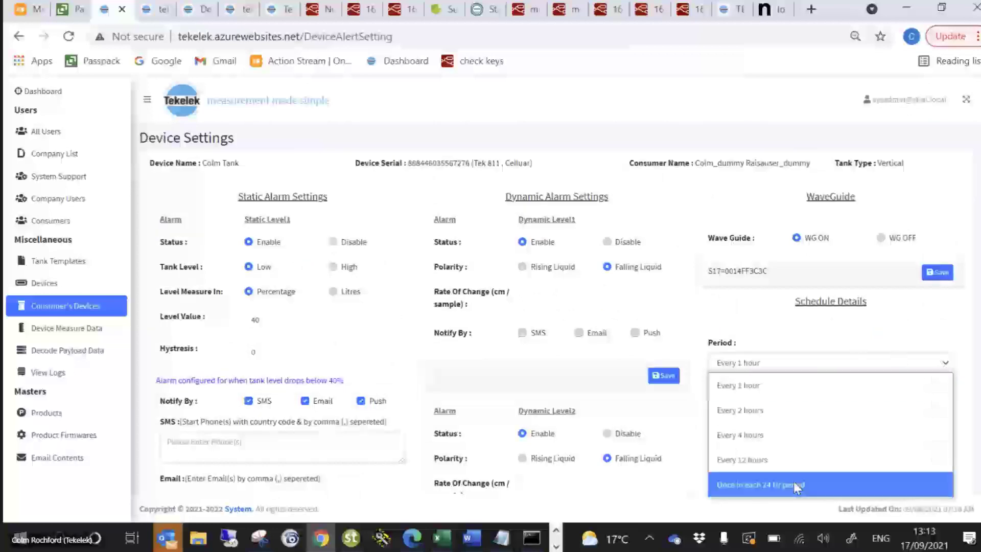
click(798, 489)
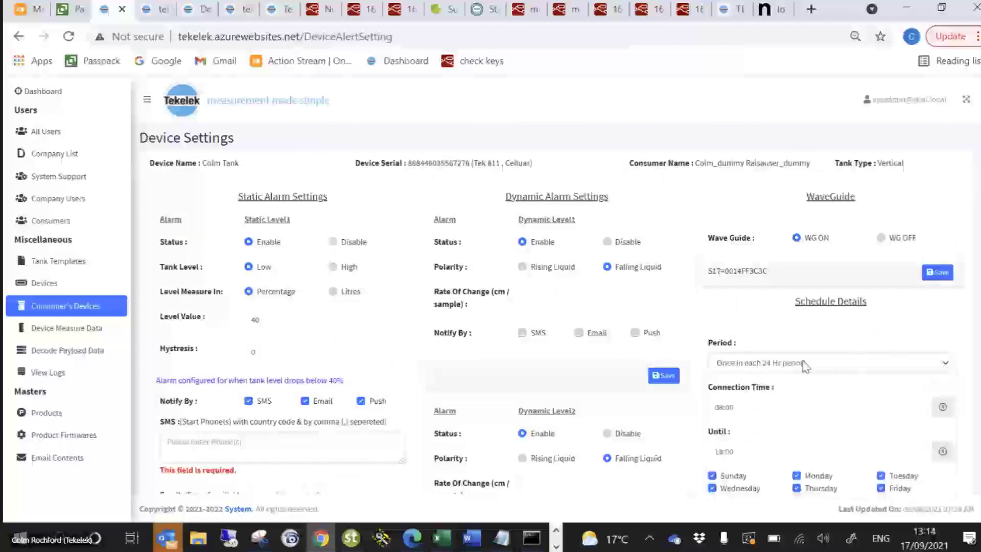
click(833, 371)
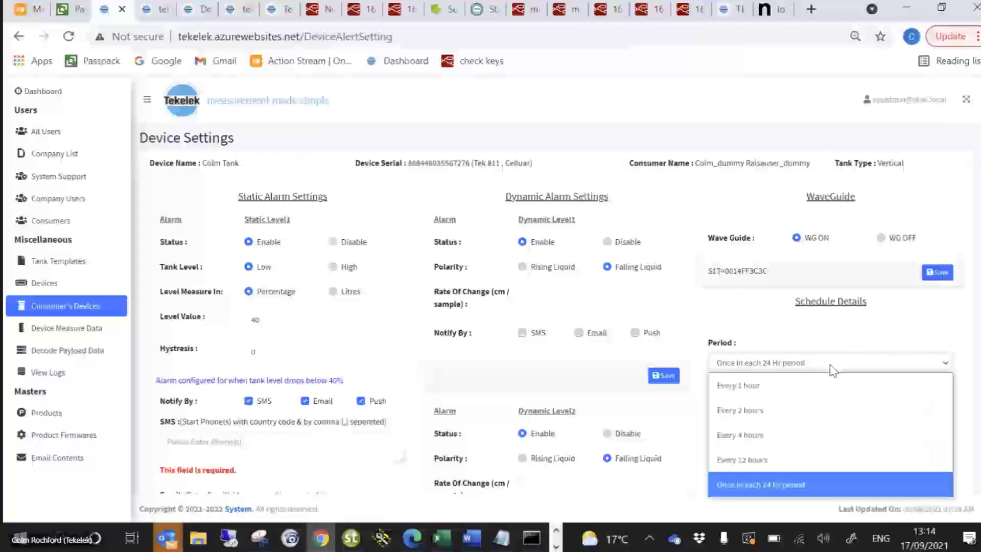
click(815, 436)
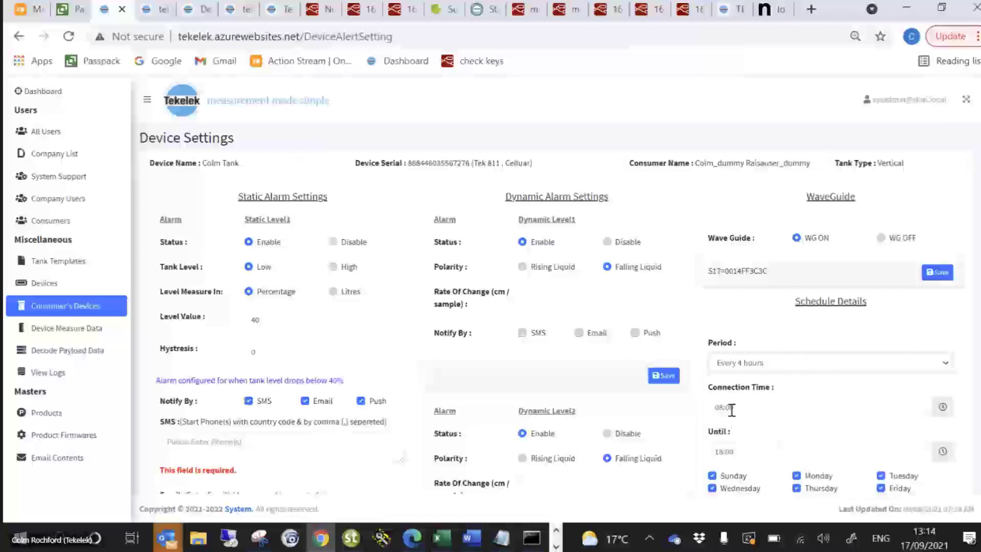
Show the time selection for the schedule's Until setting and highlight the S2 command below the schedule details
click(749, 455)
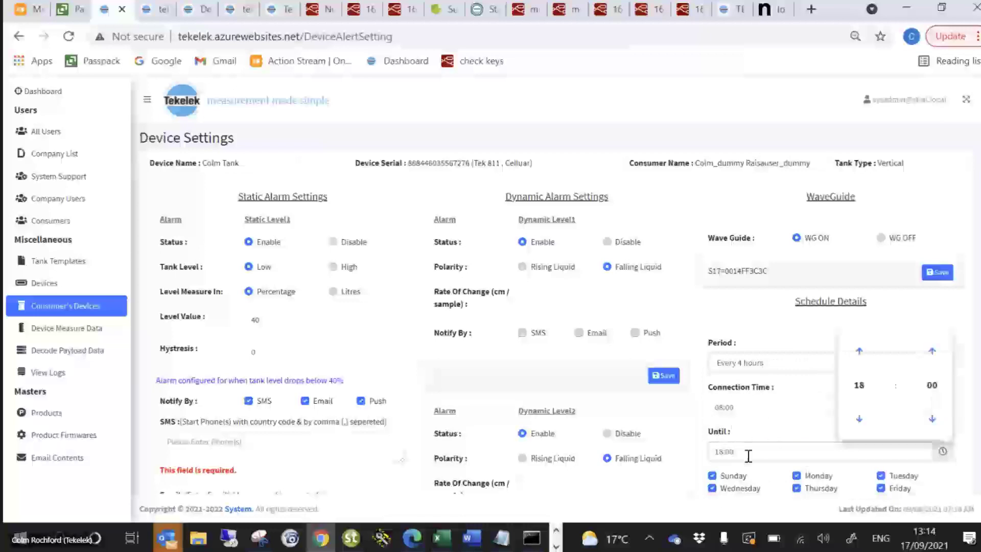
scroll(749, 455, down, 4)
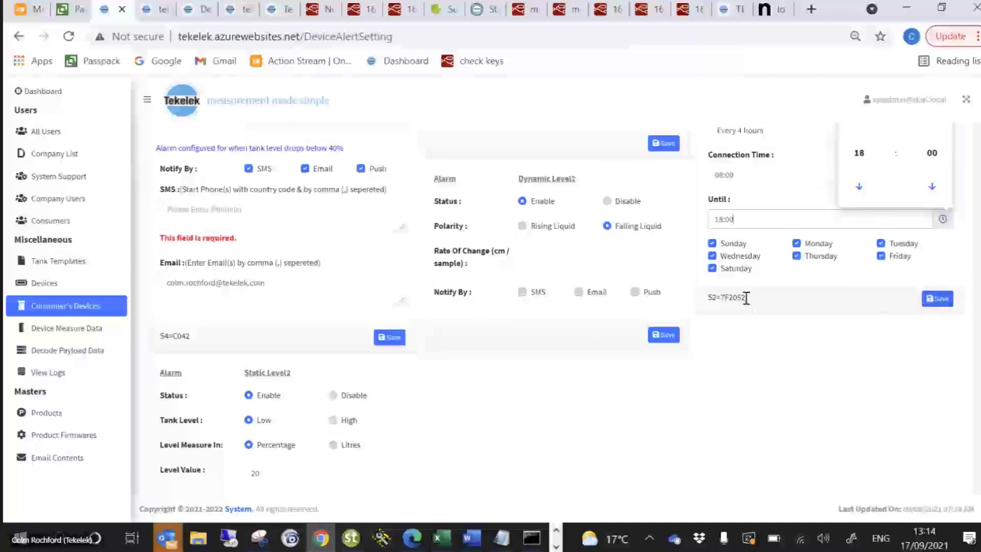
drag(747, 303, 708, 297)
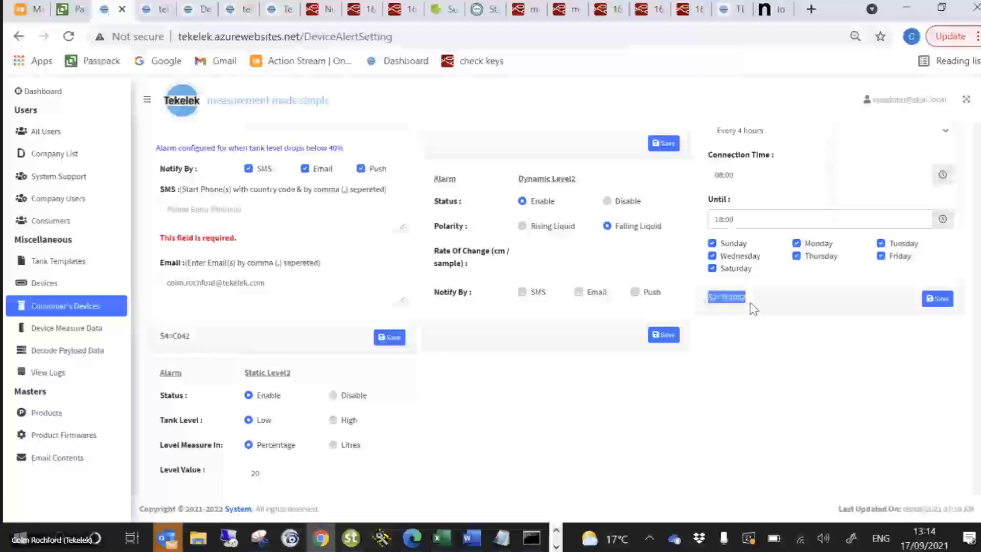
click(730, 290)
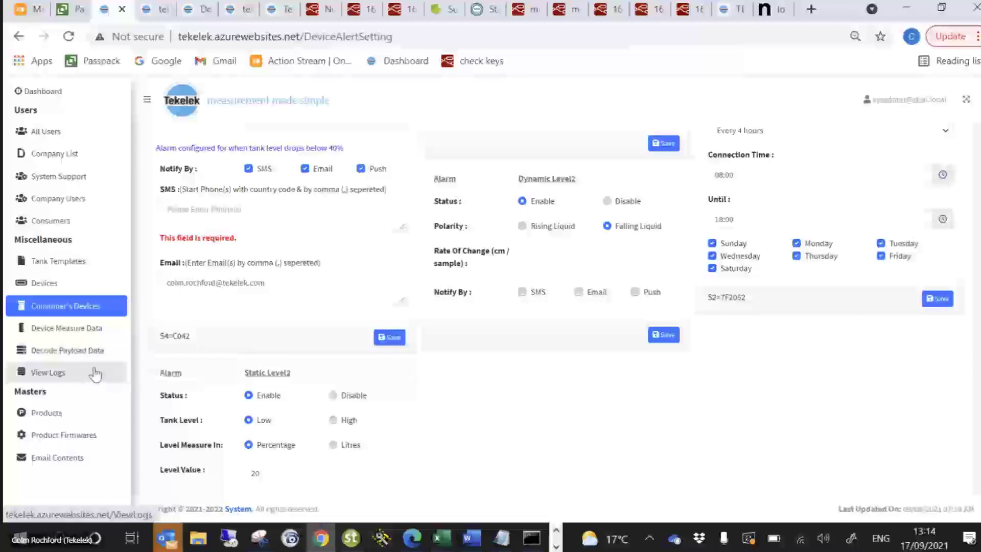
Search the Consumer's Devices list for 7276 and open that device's server alert settings
click(93, 313)
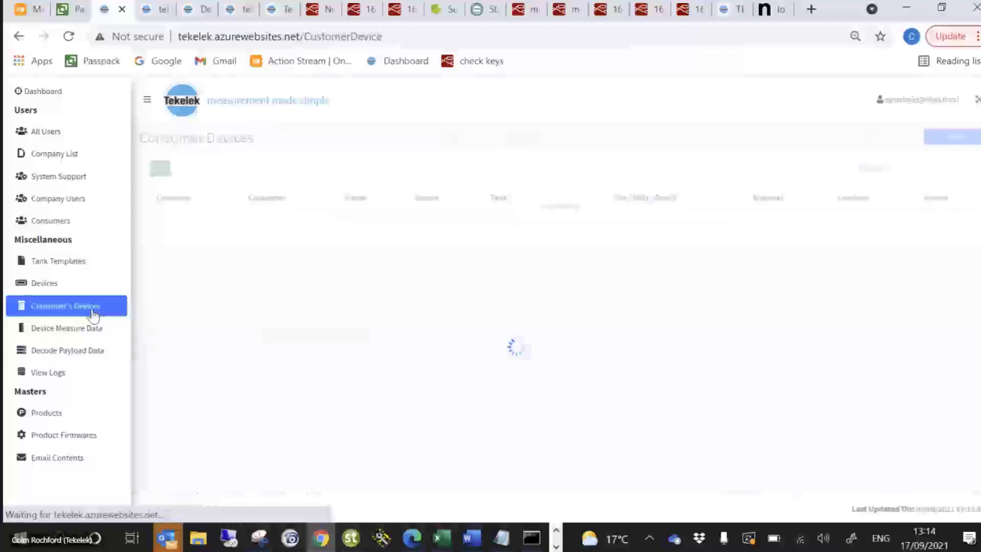
click(901, 166)
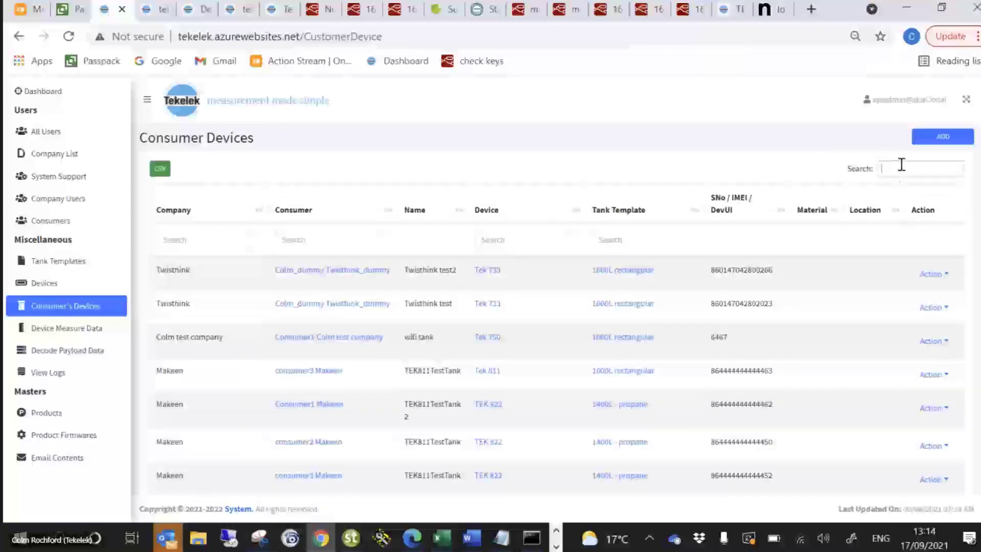
text(7276)
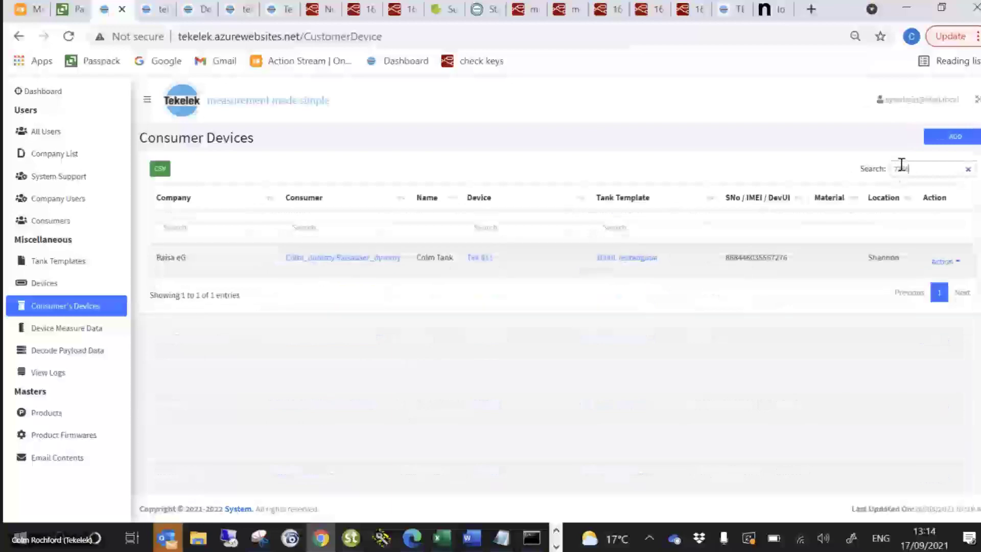
click(955, 250)
click(939, 204)
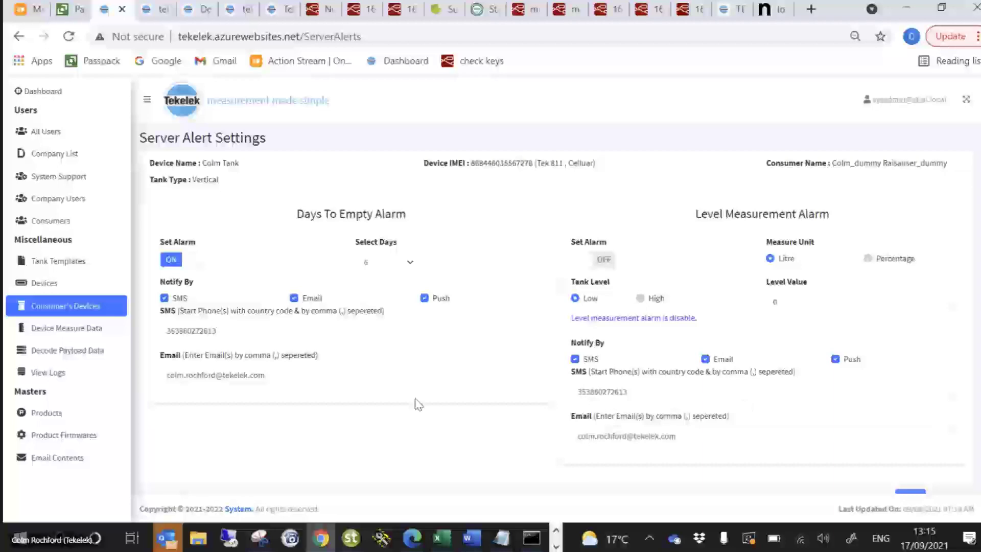
Point out the Days To Empty Alarm section and set its number of days to 7
drag(298, 214, 416, 205)
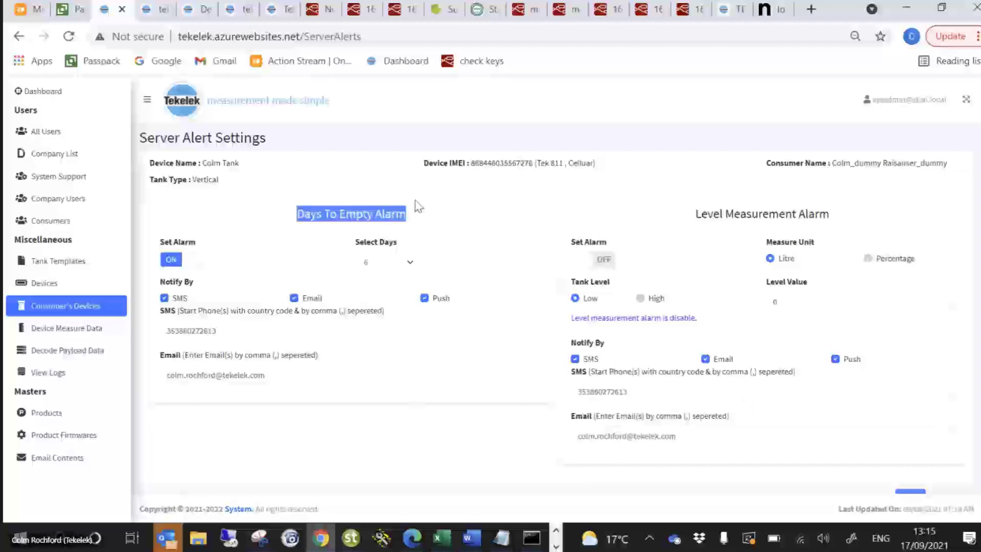
click(250, 217)
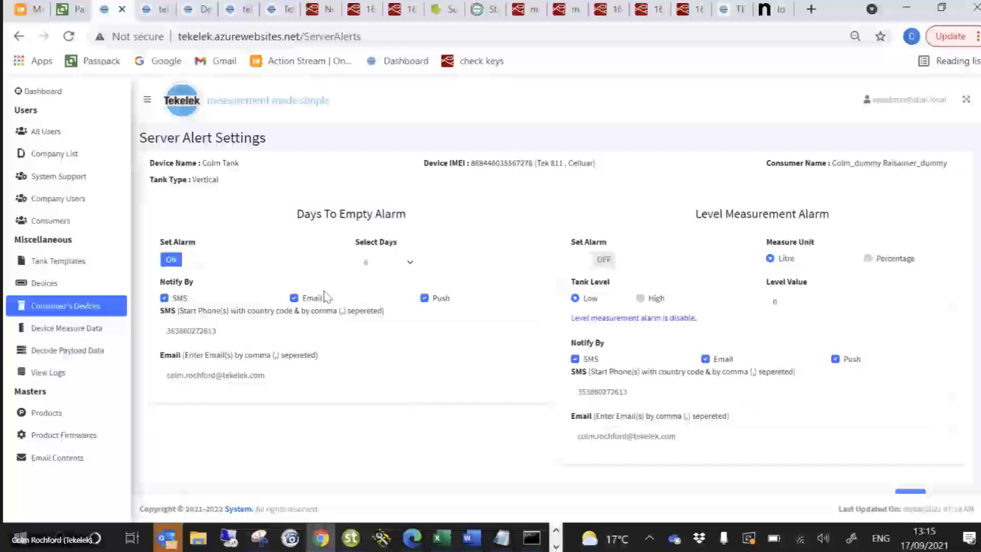
click(409, 263)
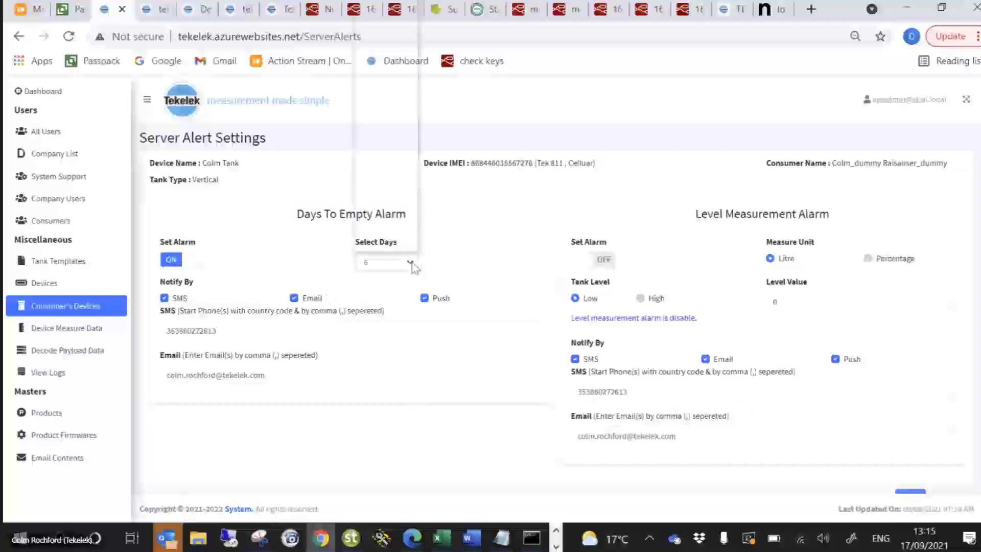
click(386, 141)
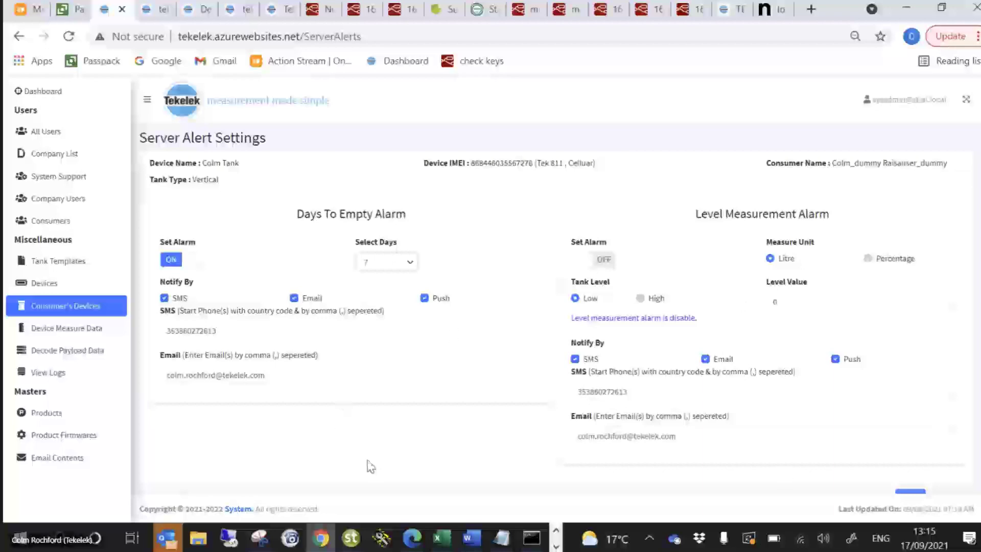
Show the actions available for device 7276 in Device Measure Data, and go back to Consumer's Devices
click(59, 335)
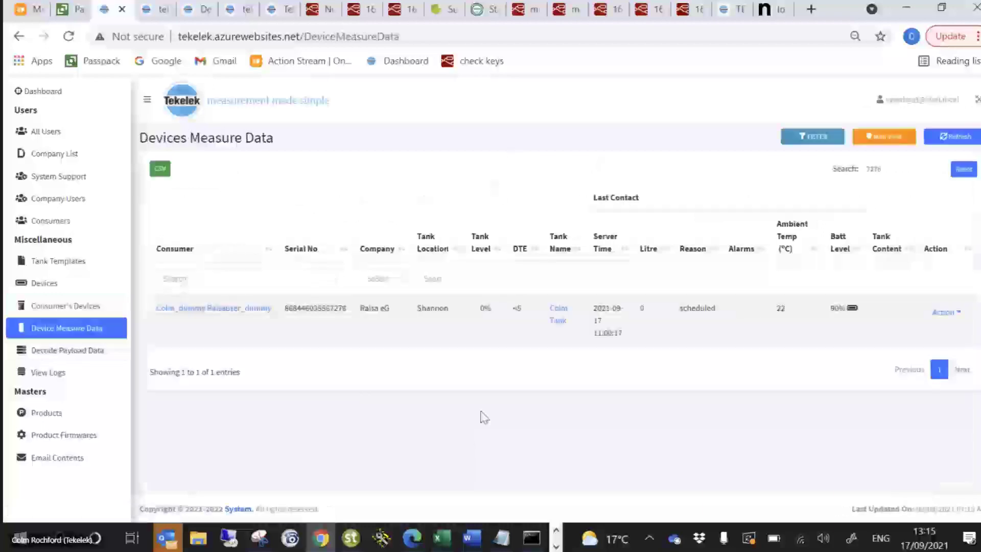
click(949, 314)
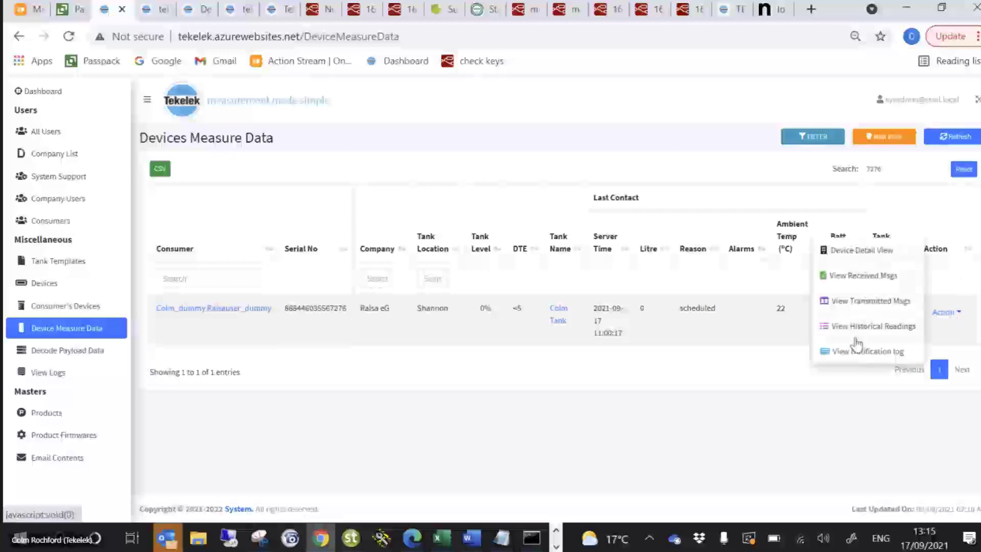
click(39, 307)
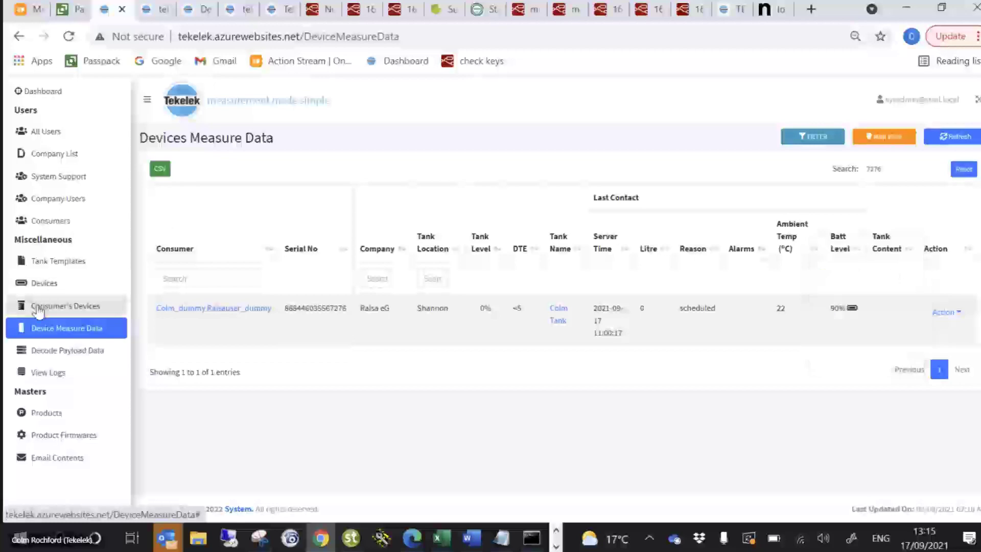